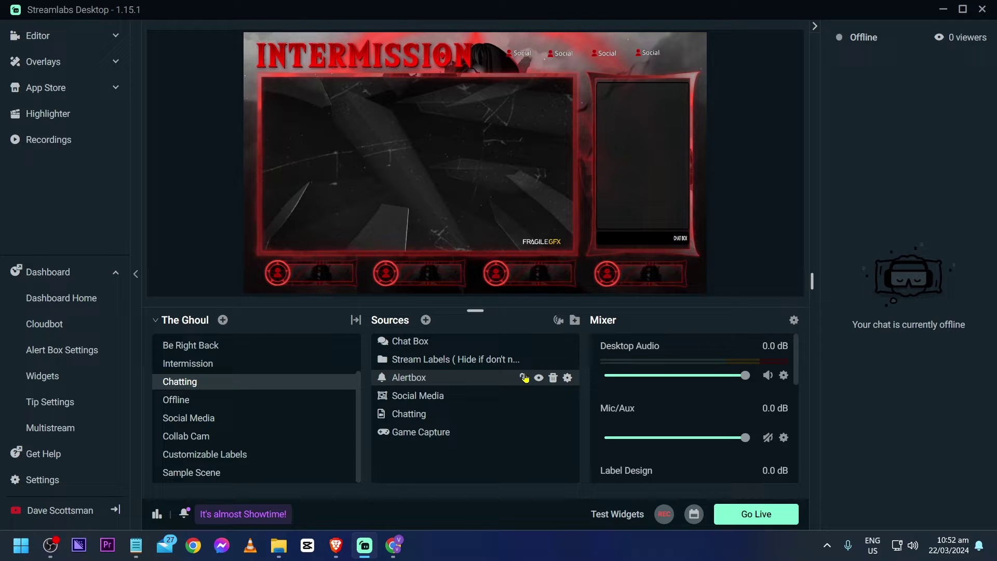
Open the Cloudbot page of the Streamlabs web dashboard and turn Cloudbot on
click(82, 277)
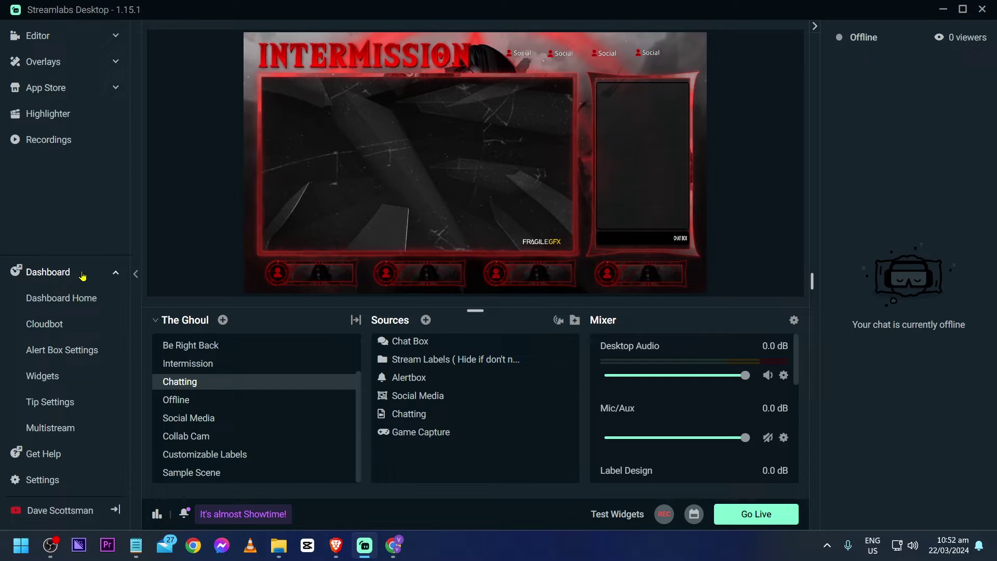
click(48, 324)
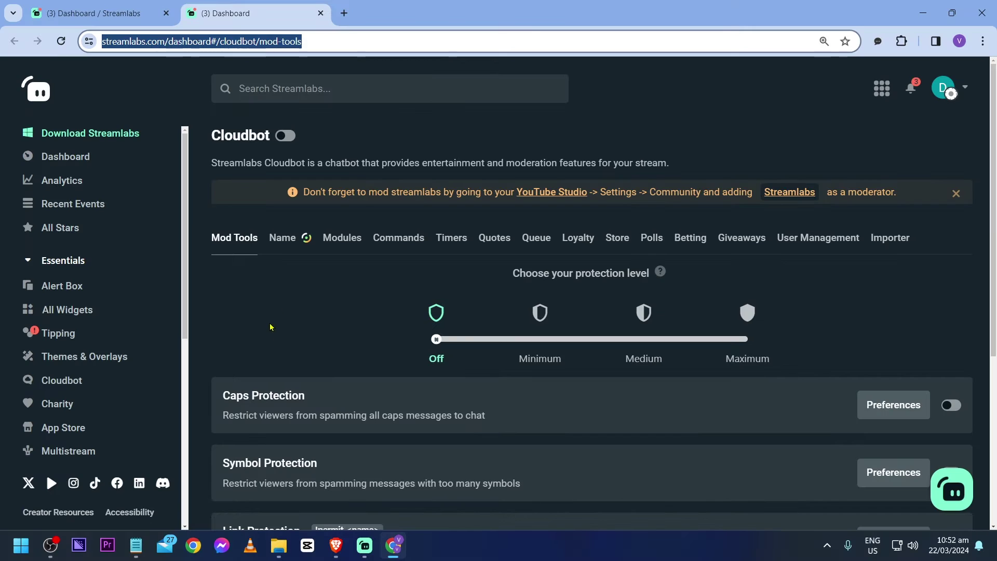
click(385, 238)
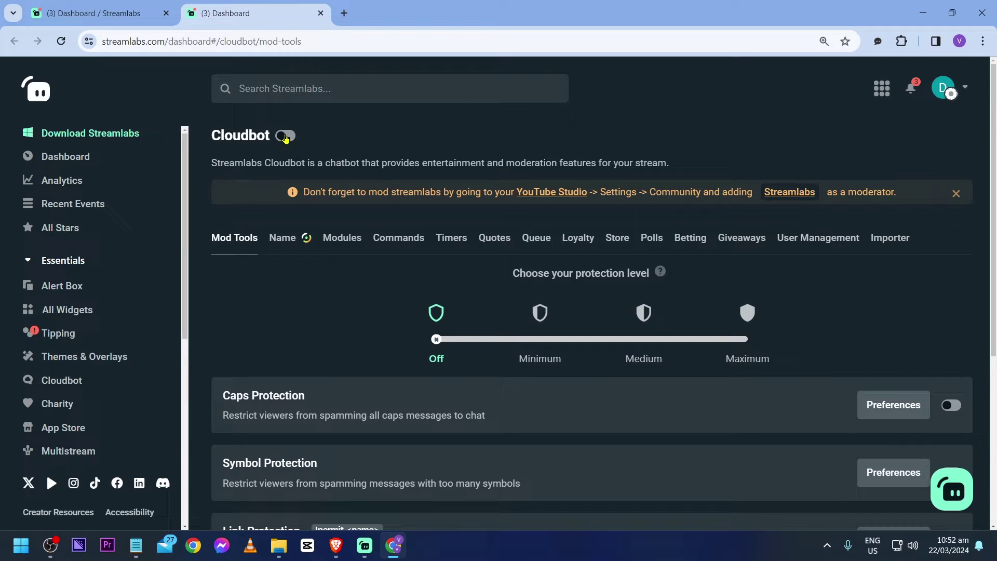
click(288, 137)
Set the Cloudbot mod tools protection level to Minimum
click(565, 274)
scroll(540, 319, down, 1)
click(547, 275)
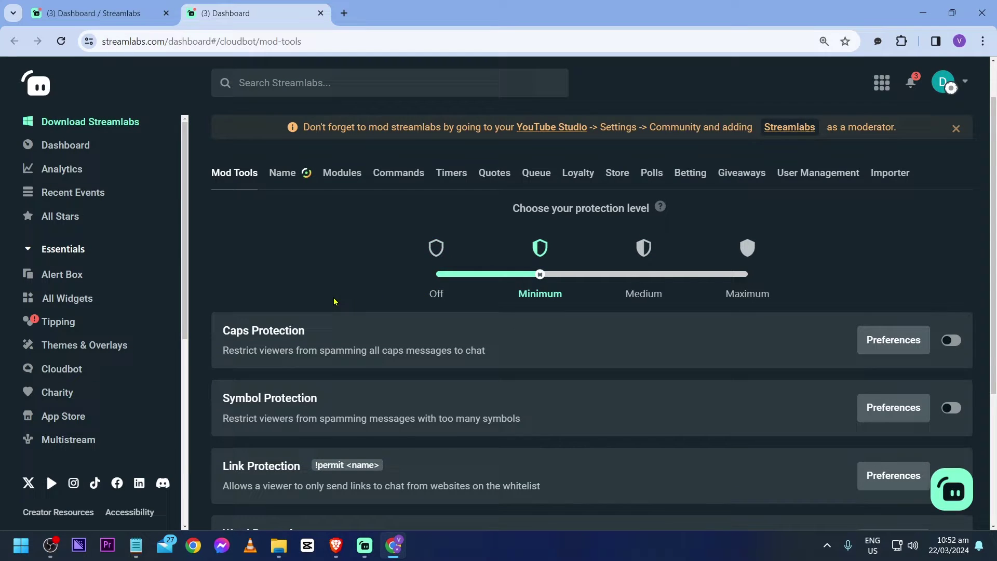
Enable Link Protection in the mod tools so viewers can only send whitelisted links to chat
scroll(181, 279, down, 2)
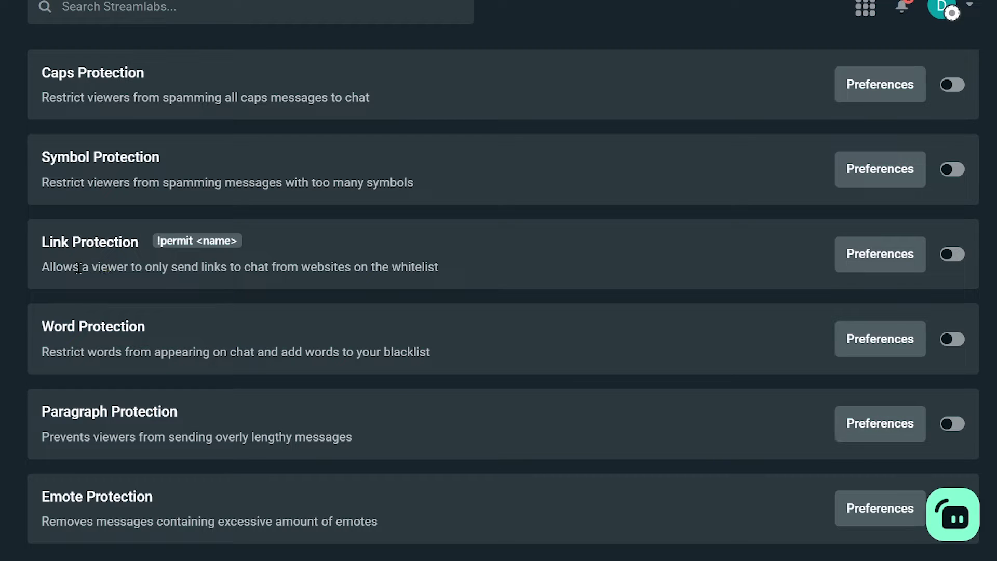
drag(107, 268, 440, 273)
click(375, 263)
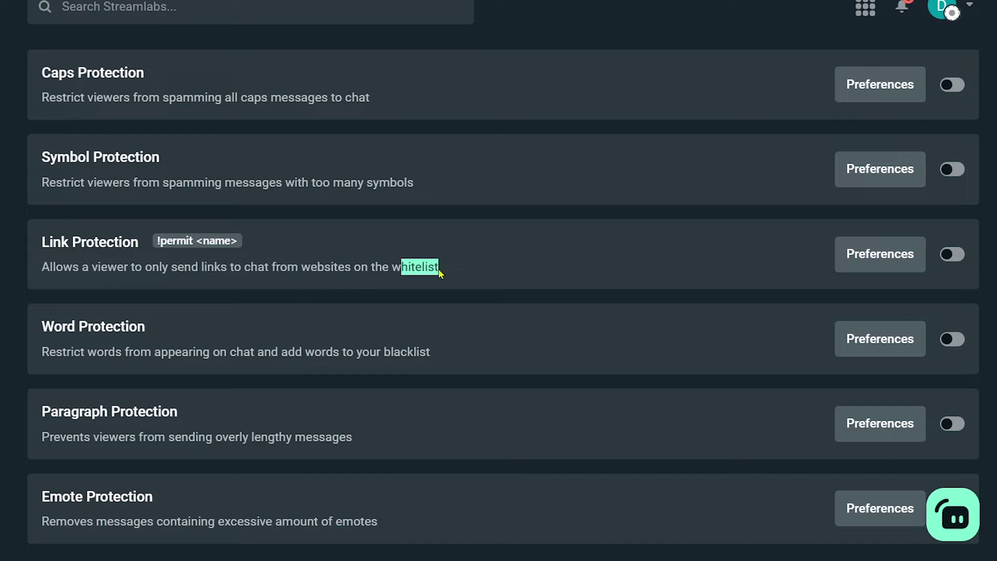
click(952, 254)
Examine the Link Protection preferences, including the whitelist, and return to the mod tools overview
scroll(142, 314, up, 2)
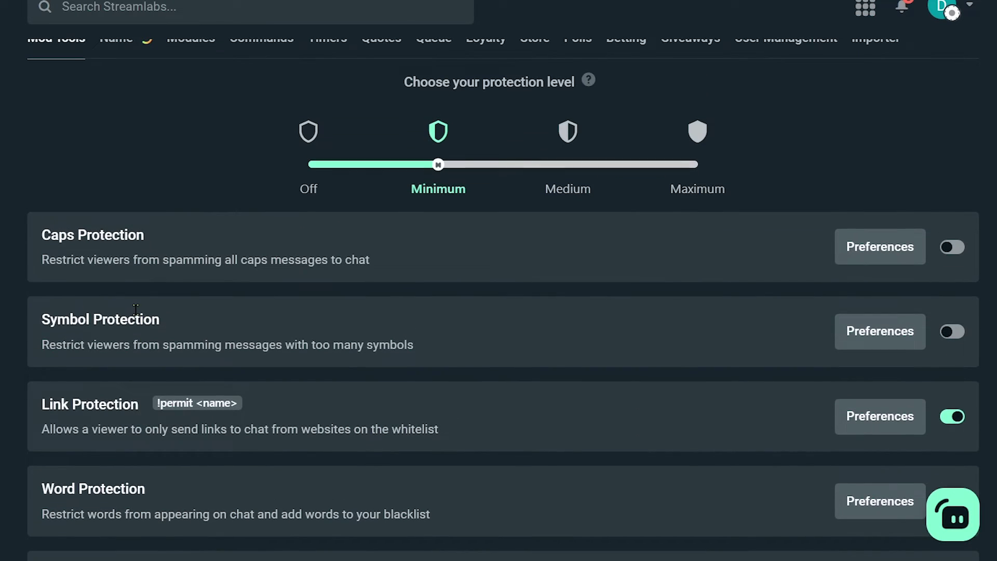
click(875, 420)
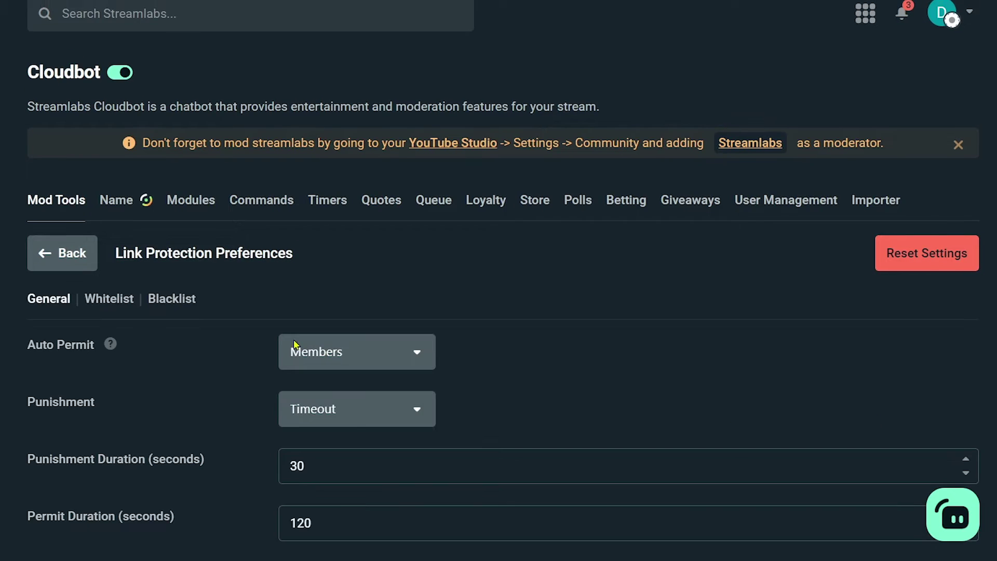
scroll(131, 293, down, 1)
scroll(131, 292, down, 1)
click(116, 226)
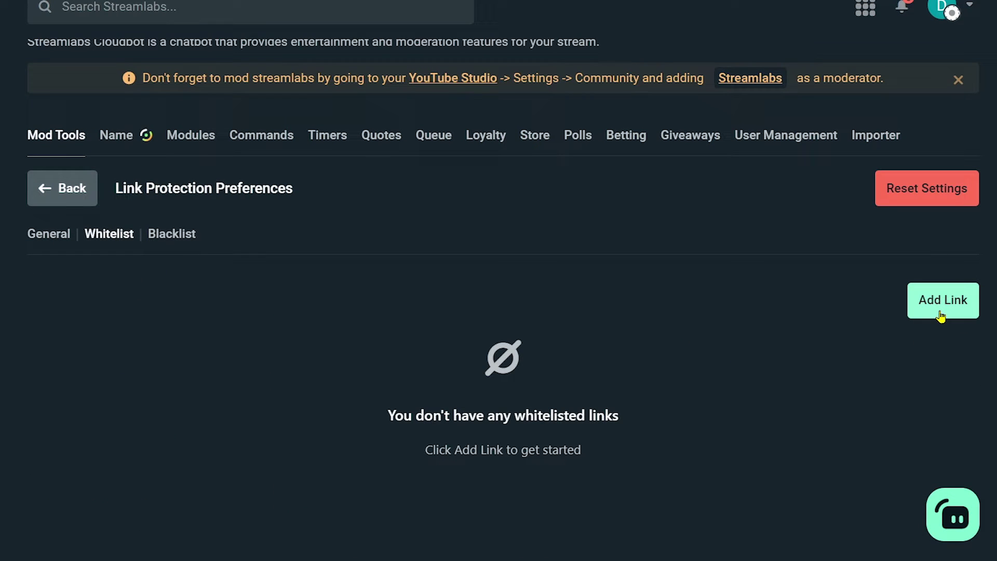
click(72, 189)
scroll(82, 345, down, 3)
scroll(149, 210, up, 2)
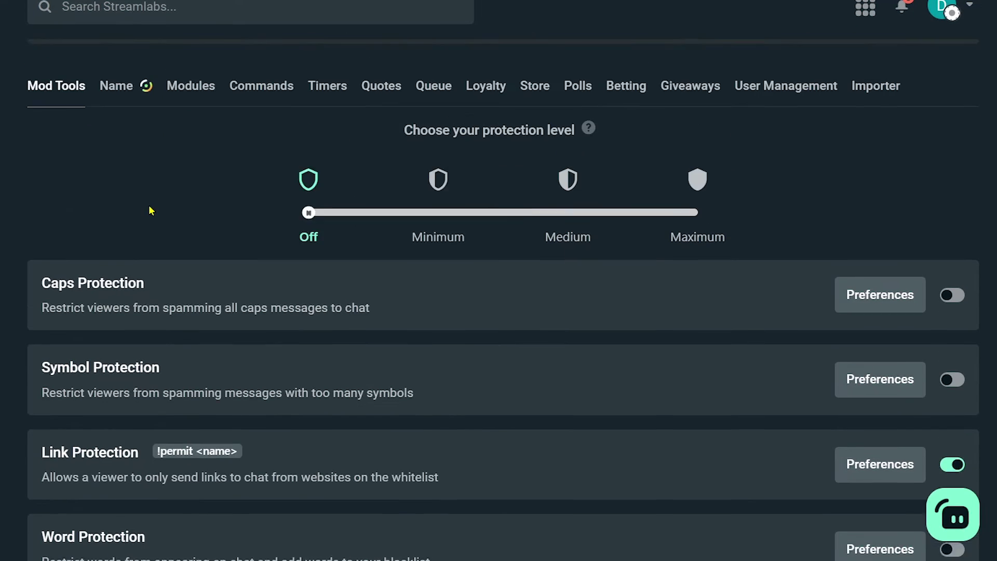
Look through the full list of Cloudbot modules and their chat commands
click(181, 136)
scroll(185, 225, up, 2)
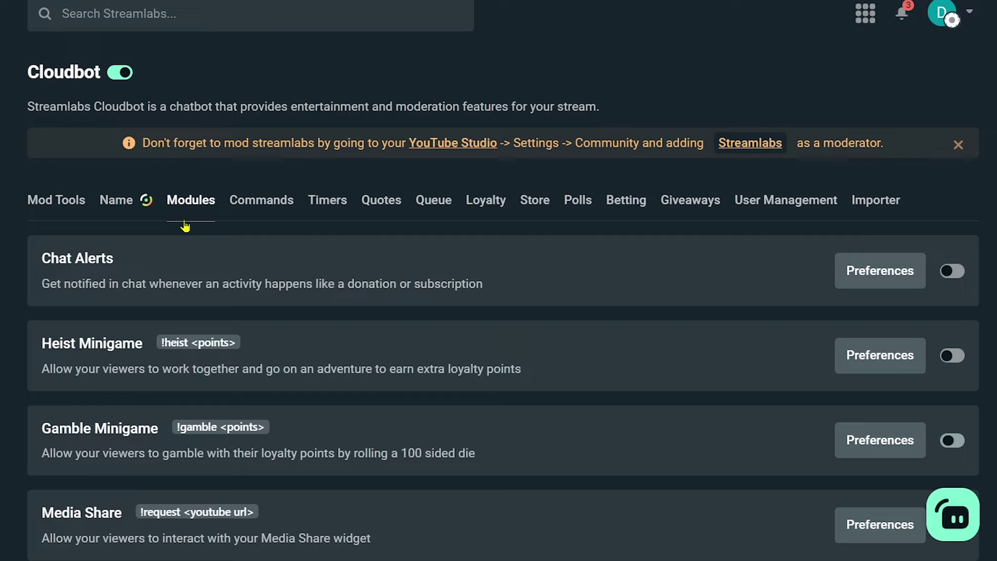
scroll(187, 226, down, 2)
scroll(534, 227, down, 6)
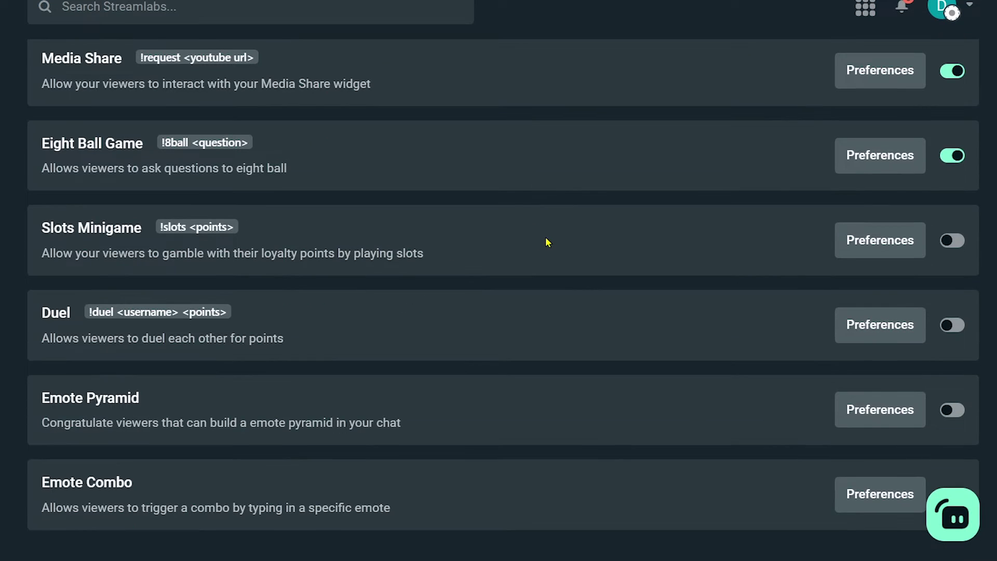
scroll(546, 236, up, 1)
scroll(546, 242, up, 6)
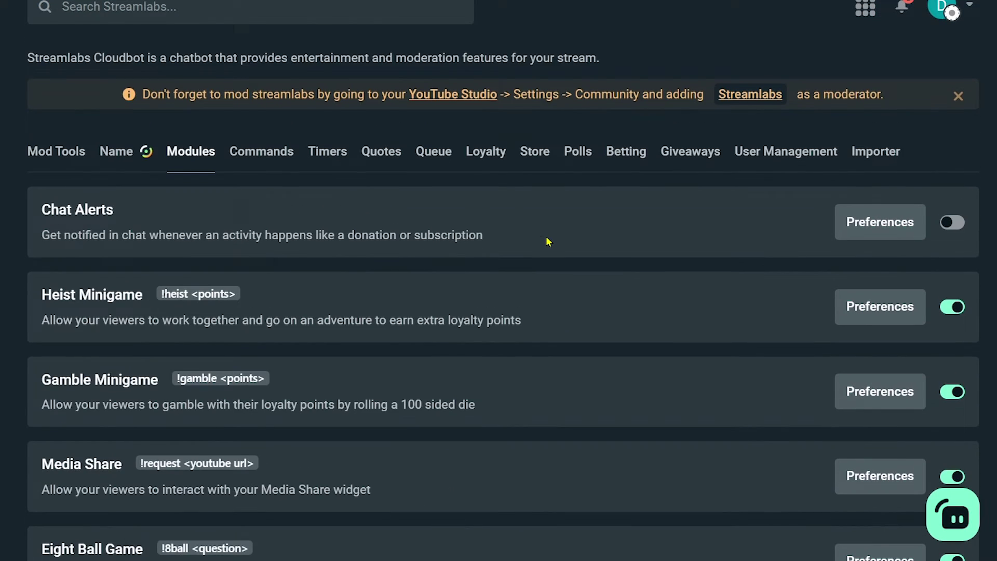
Examine the templates offered for a new custom command and close the dialog without adding one
click(247, 153)
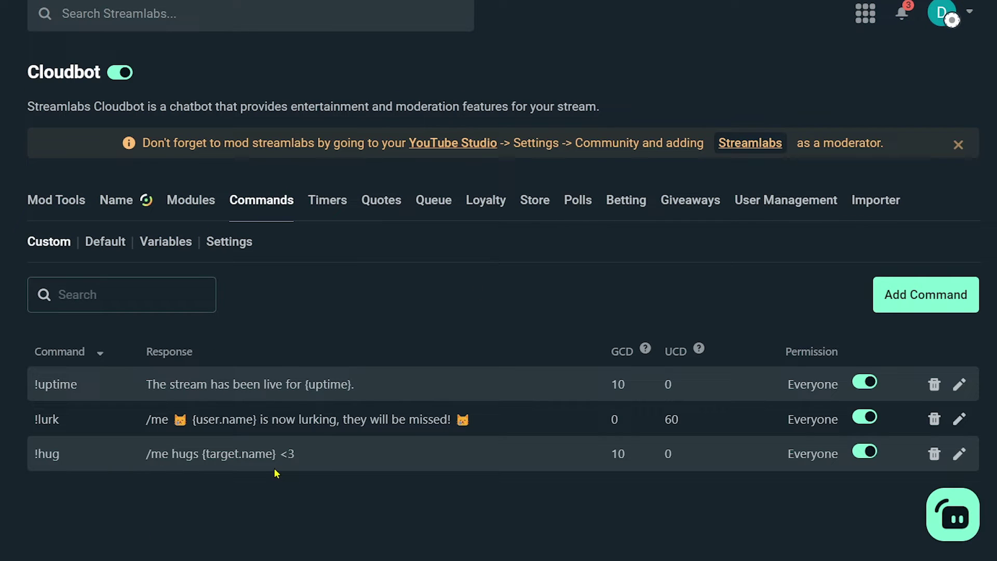
click(893, 294)
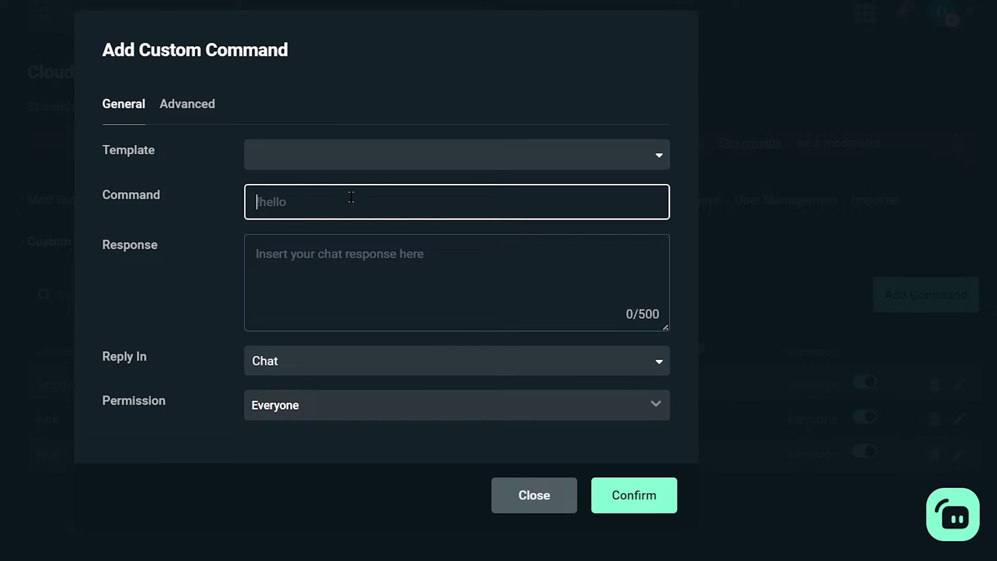
click(322, 155)
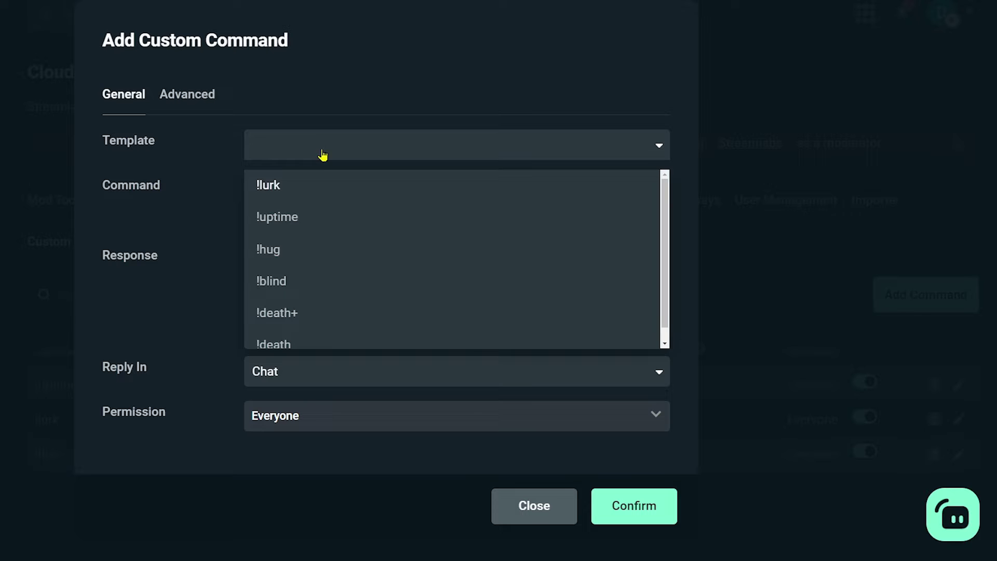
scroll(312, 283, down, 1)
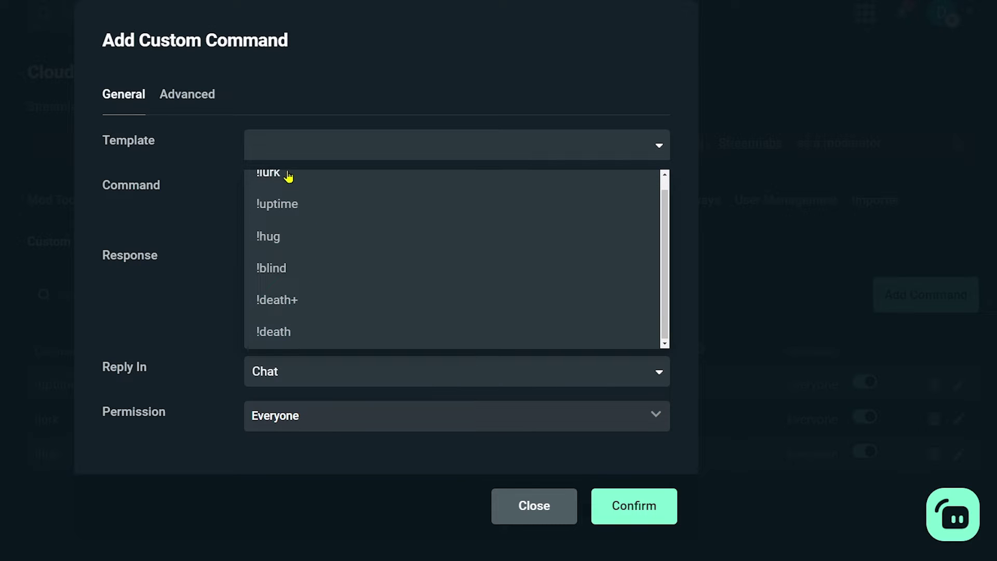
click(279, 400)
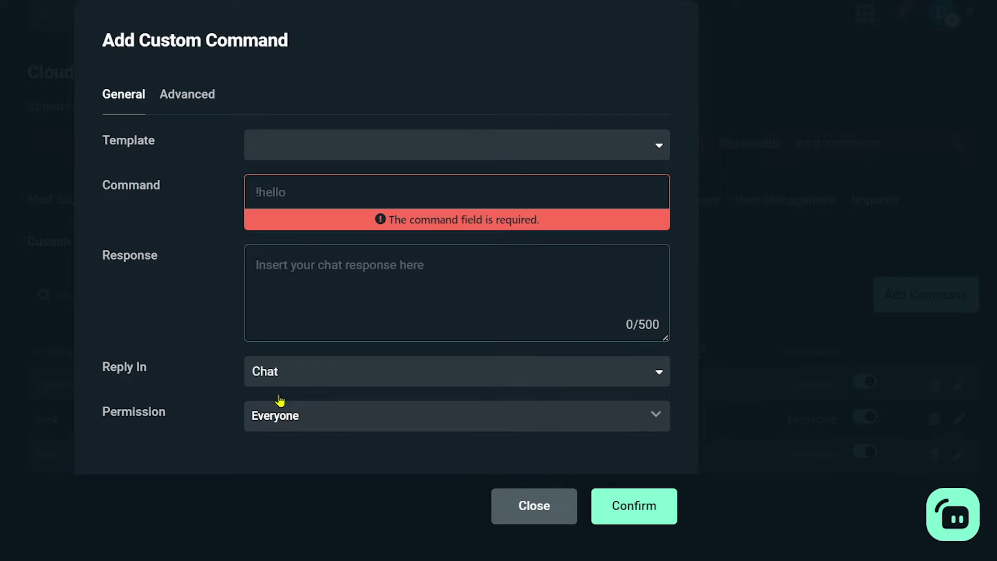
click(534, 506)
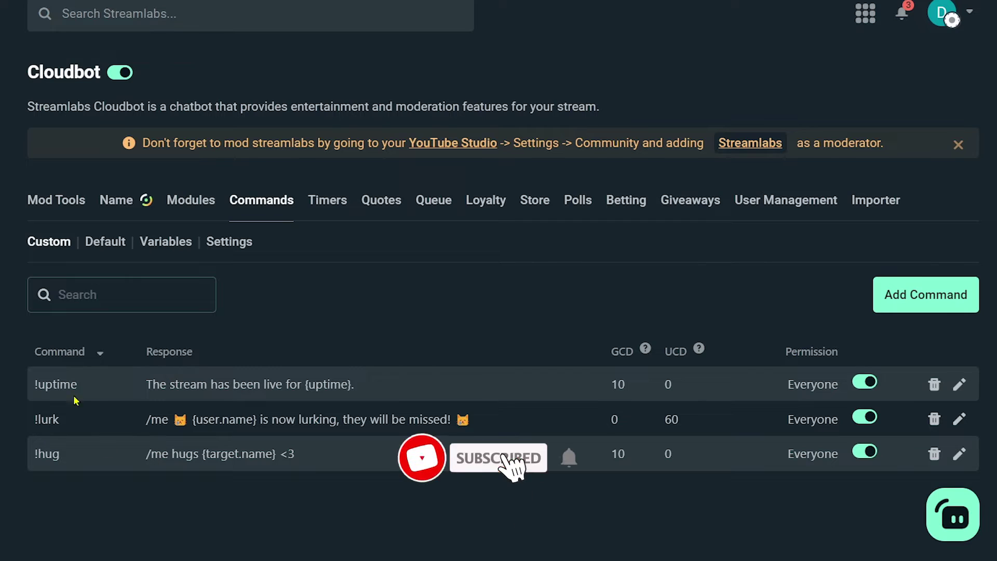
Review the existing custom commands !uptime, !lurk and !hug in the command list
triple_click(34, 385)
drag(28, 418, 69, 416)
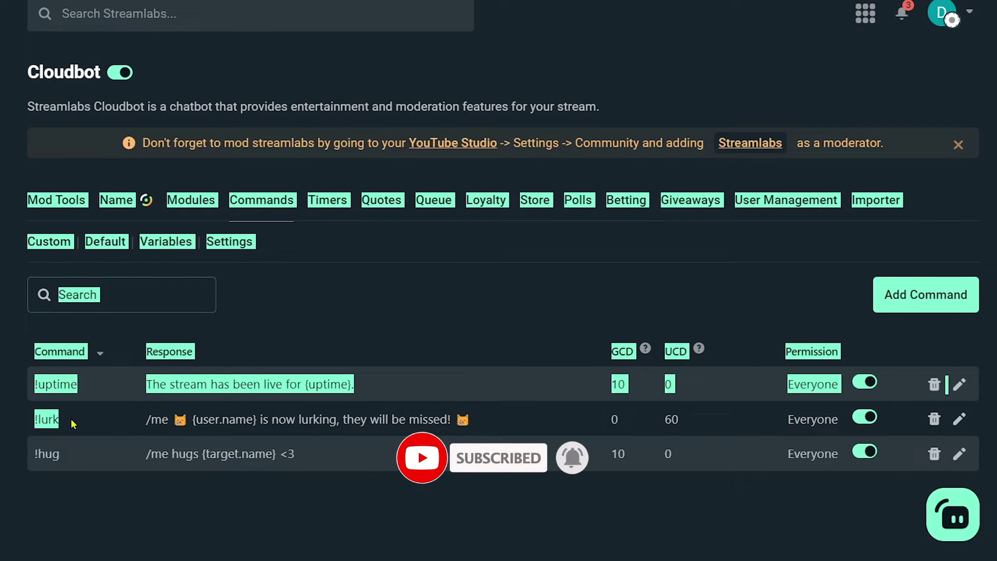
click(29, 452)
drag(31, 454, 31, 382)
click(75, 452)
click(156, 311)
Review the Subscribe timer's response message, interval and line minimum in the Cloudbot timers
click(320, 210)
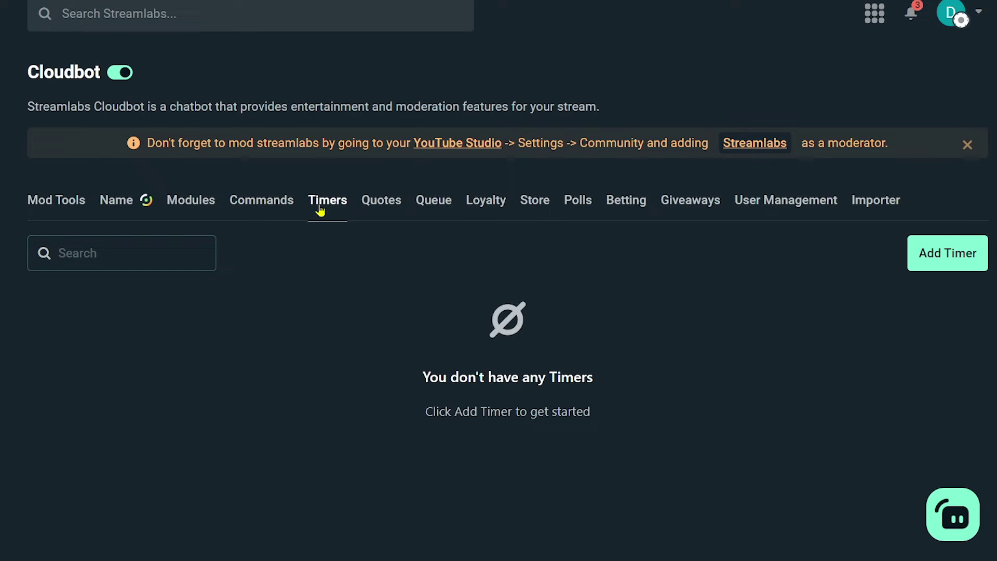
click(248, 399)
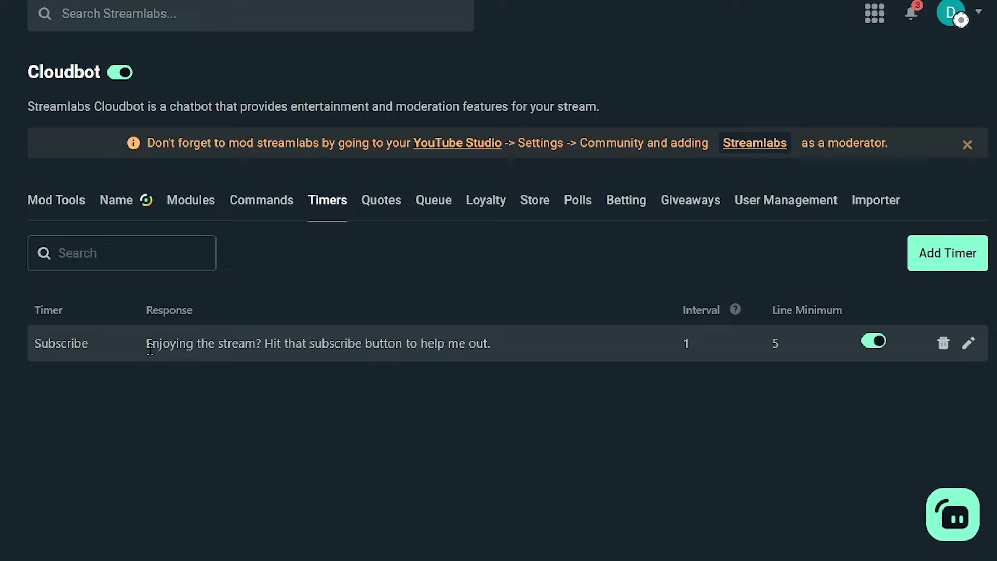
drag(149, 344, 406, 344)
click(494, 345)
click(211, 337)
drag(663, 353, 706, 349)
click(660, 349)
click(766, 348)
Look through the Cloudbot sections for quotes, queue, loyalty, store, polls, betting, giveaways and user management
click(384, 203)
click(431, 204)
click(491, 202)
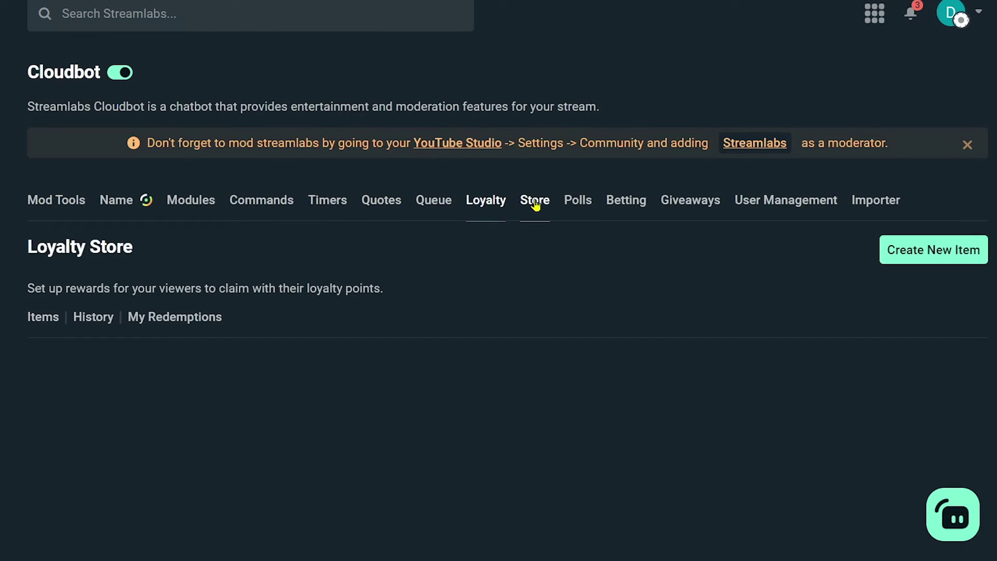
click(581, 206)
click(623, 206)
click(680, 206)
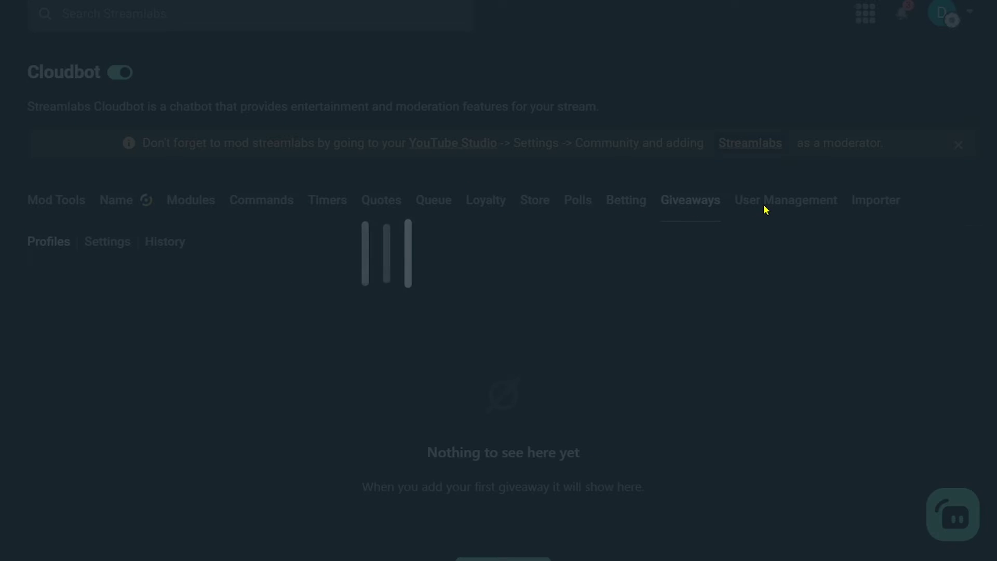
click(771, 207)
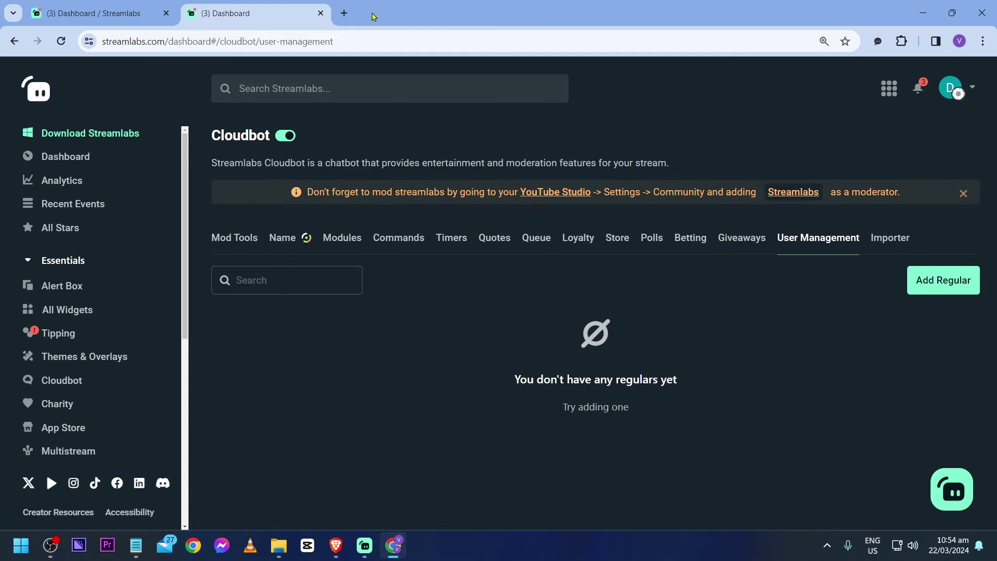
Open YouTube Studio in a new browser tab and bring up the channel's Community settings
click(346, 13)
text(youtube.com/channel/UCGaZCBRZQzeTXm6VysAZ7JA)
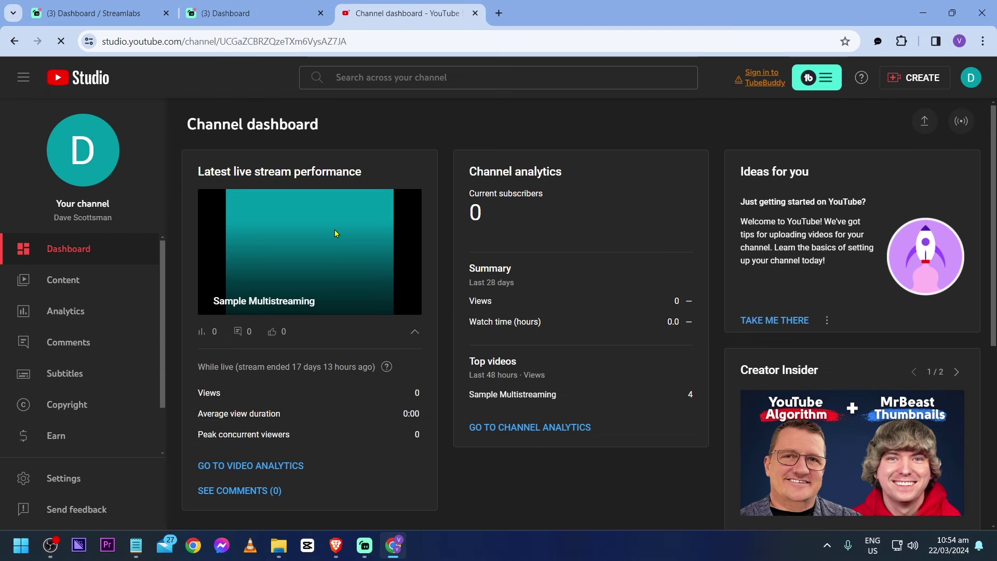
scroll(338, 233, down, 3)
click(64, 478)
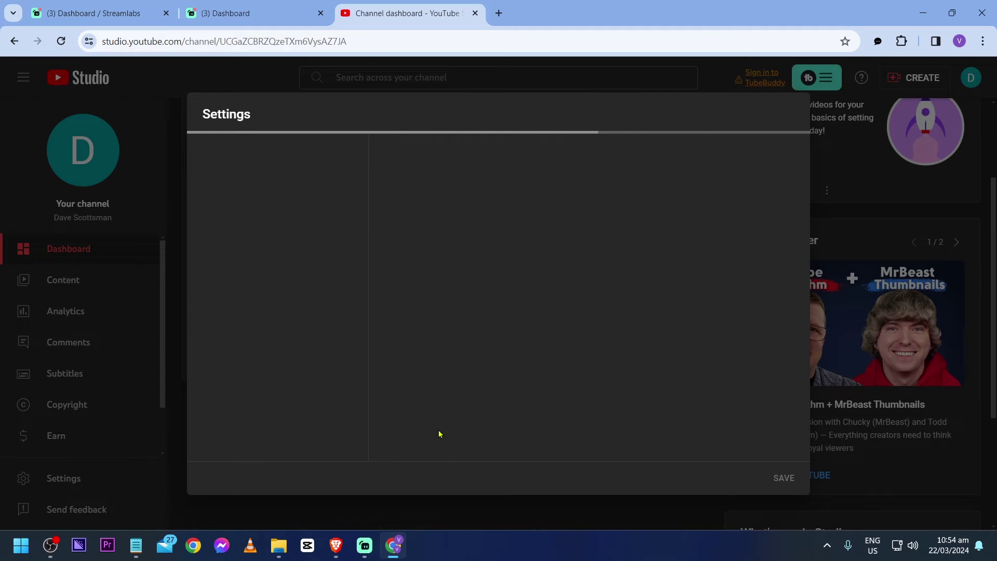
click(237, 283)
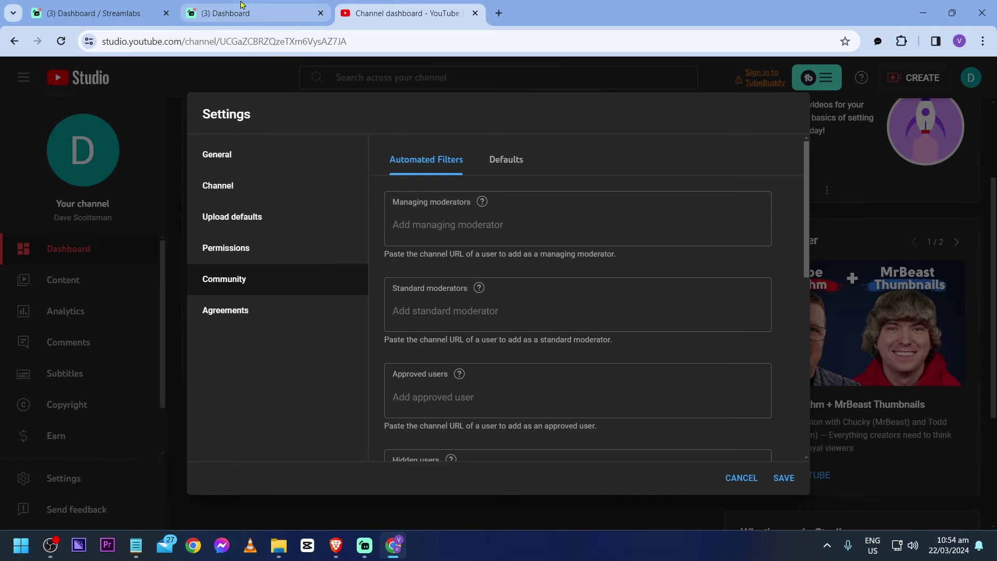
Open the Streamlabs YouTube channel from the Cloudbot moderator notice and return to the moderator fields in YouTube Studio
click(255, 11)
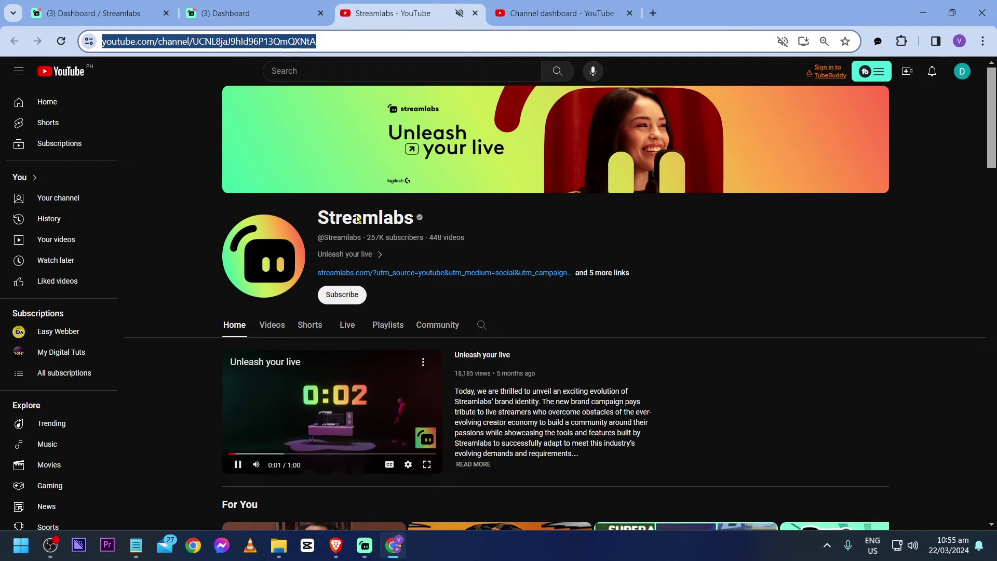
click(562, 12)
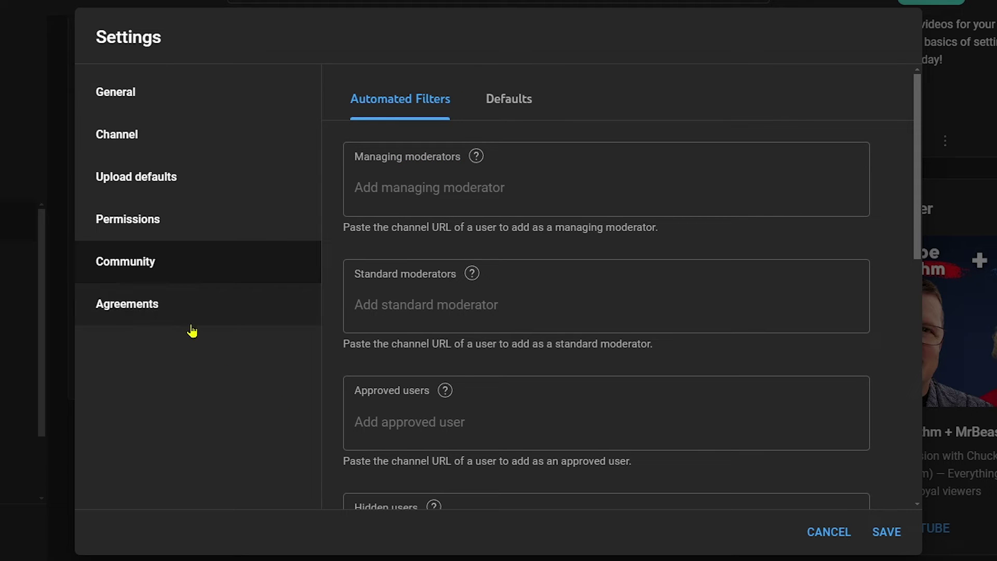
click(427, 314)
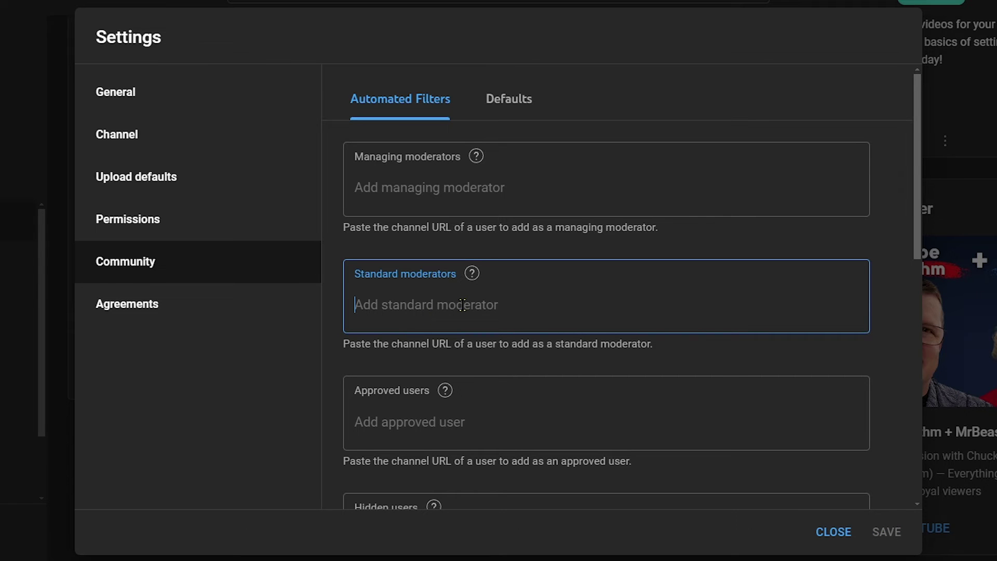
scroll(486, 305, down, 2)
scroll(454, 305, up, 2)
click(441, 194)
click(440, 296)
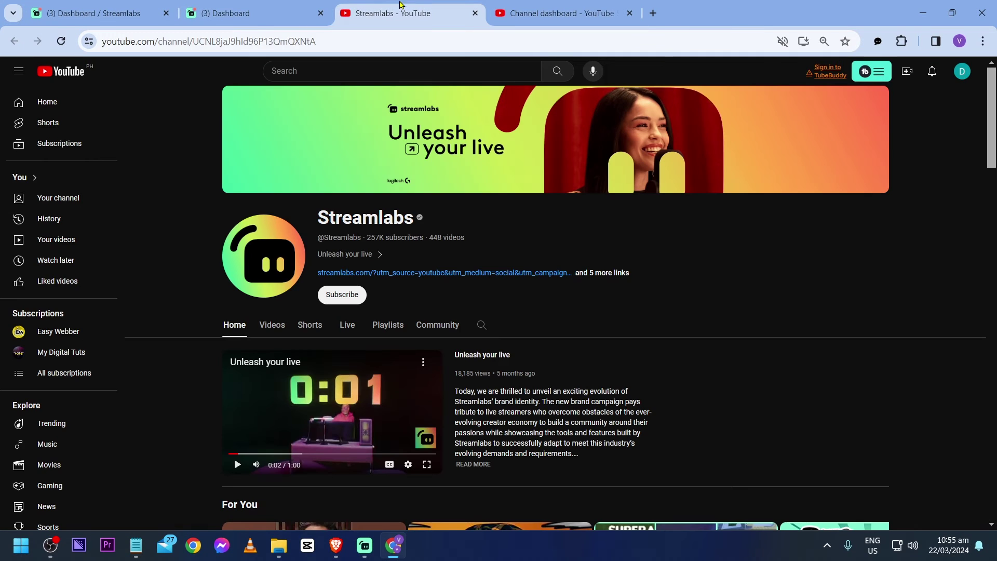
Copy the Streamlabs channel URL, add it as a managing moderator in YouTube Studio, and save the settings
click(208, 41)
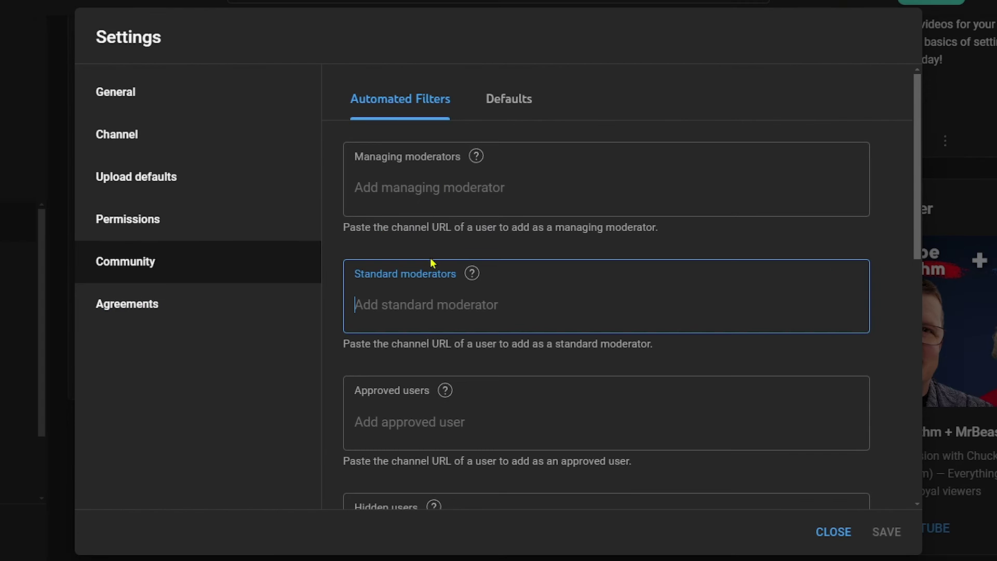
click(437, 192)
text(UCNL8jaJ9hld96P13QmQXNtA)
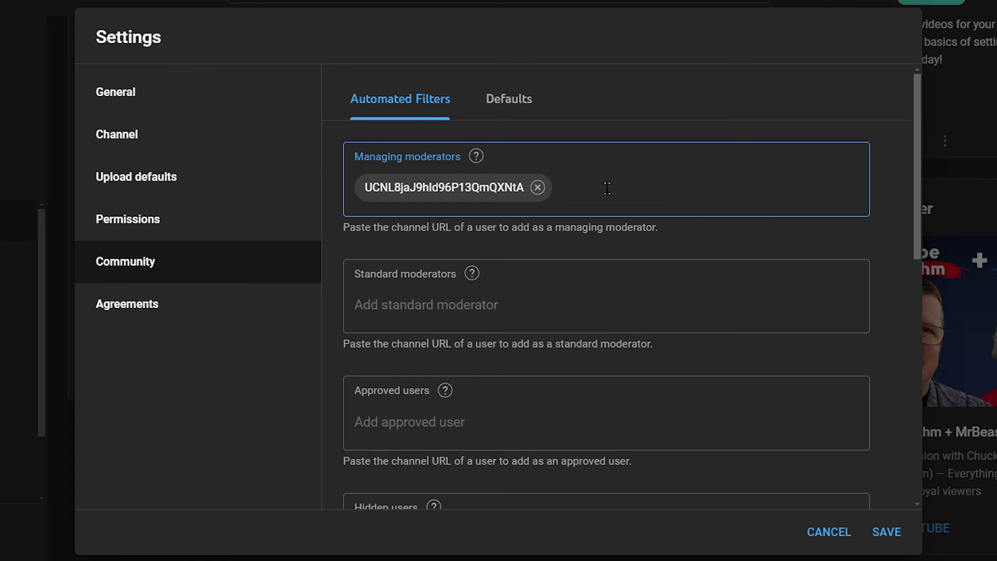
click(886, 532)
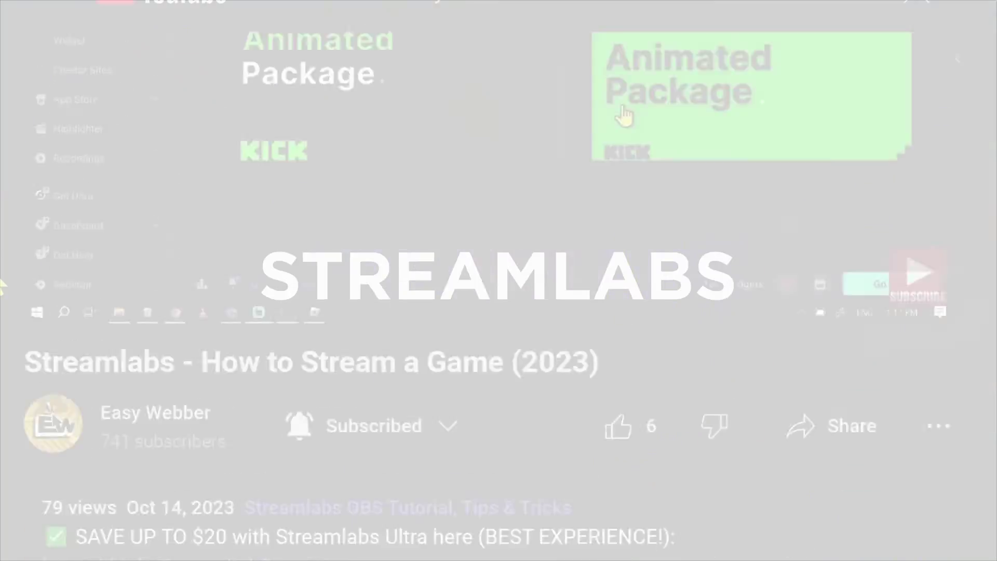
Open the Streamlabs Ultra discount offer from the video description and look through the plan and payment page
scroll(239, 317, down, 5)
click(284, 253)
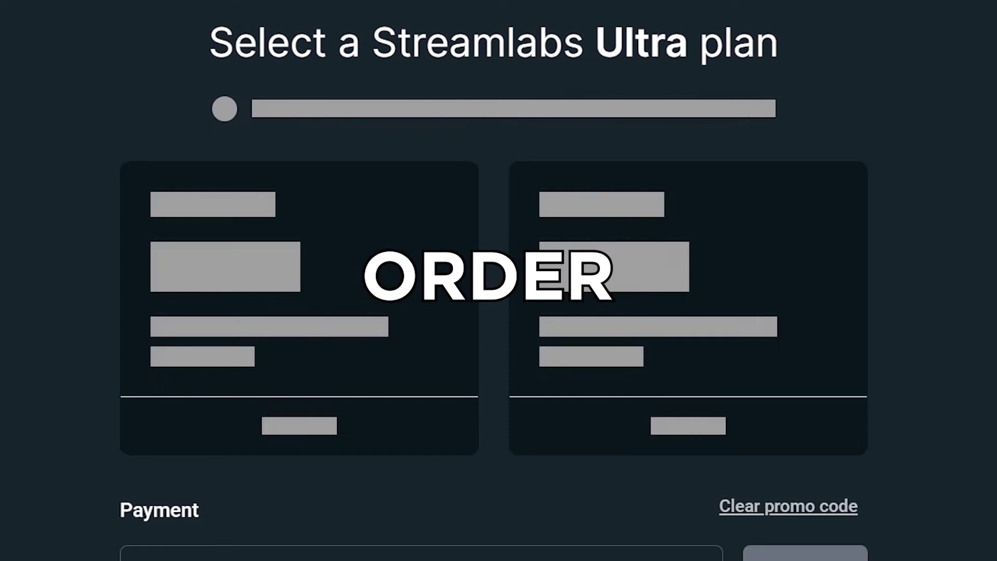
scroll(366, 243, down, 5)
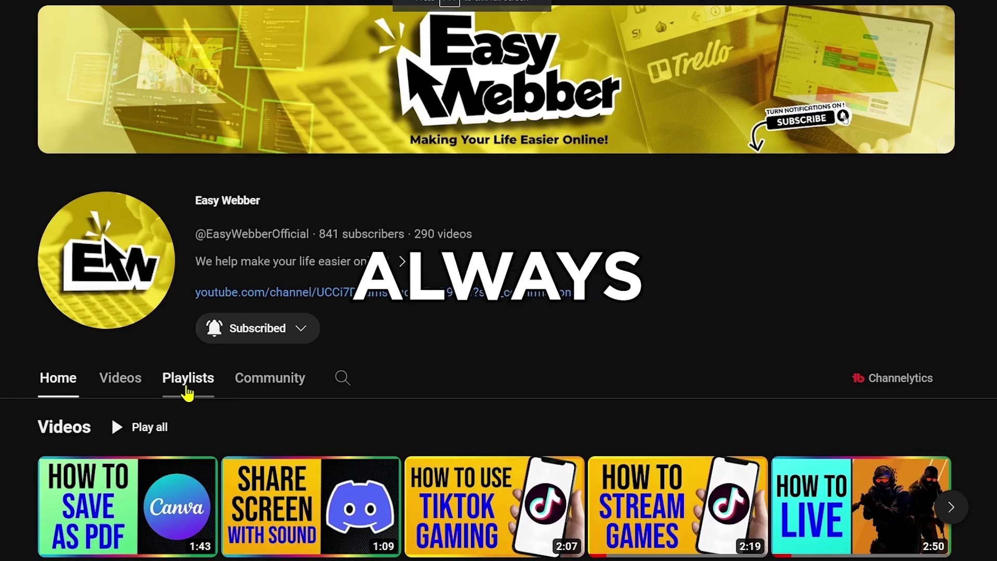
Browse the Easy Webber channel's playlists and look through its videos matching "SETUP"
click(187, 379)
scroll(619, 481, down, 4)
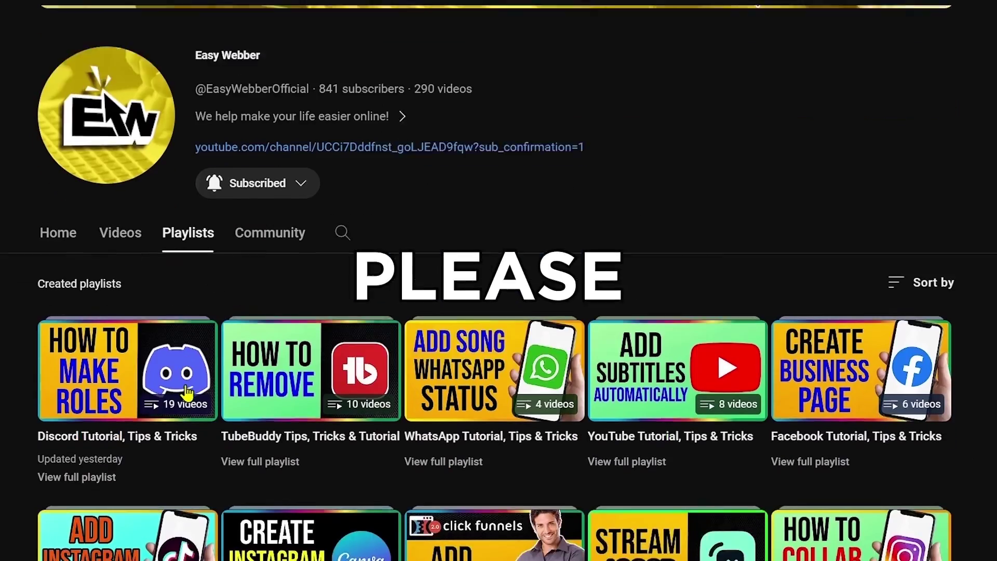
click(619, 481)
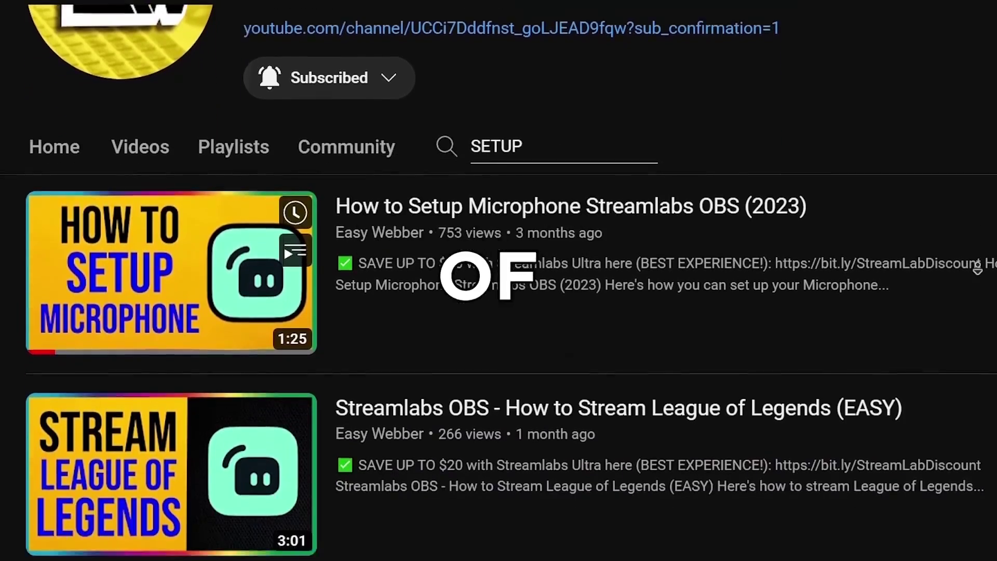
scroll(499, 311, down, 10)
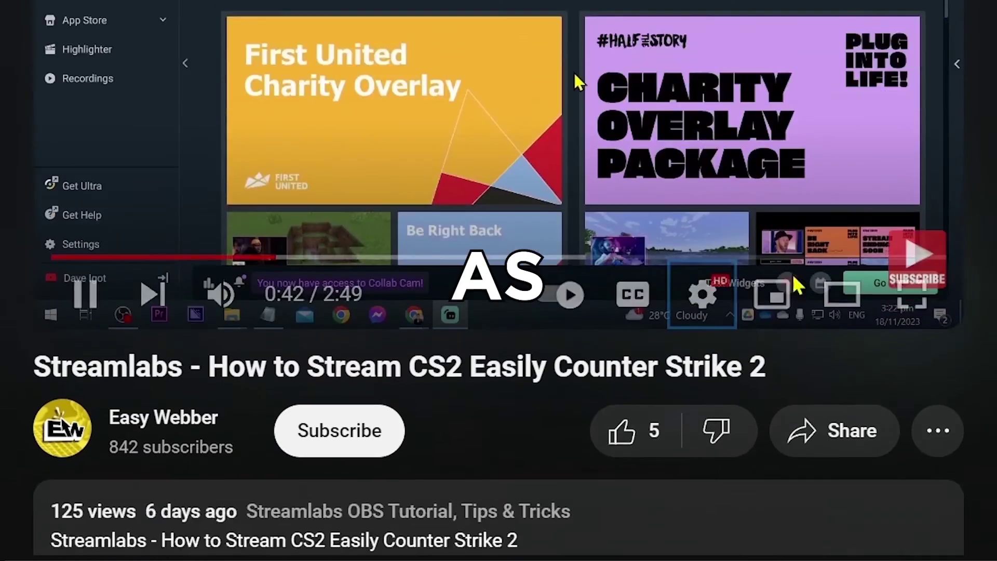
Subscribe to the Easy Webber channel from the Counter Strike 2 streaming video and open its notification options
scroll(575, 78, down, 3)
click(374, 299)
click(435, 305)
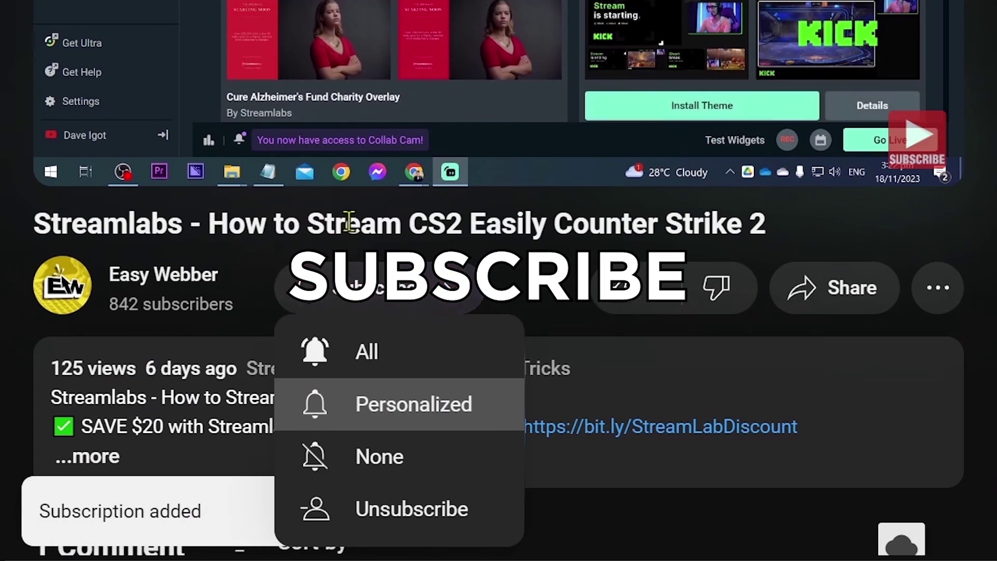